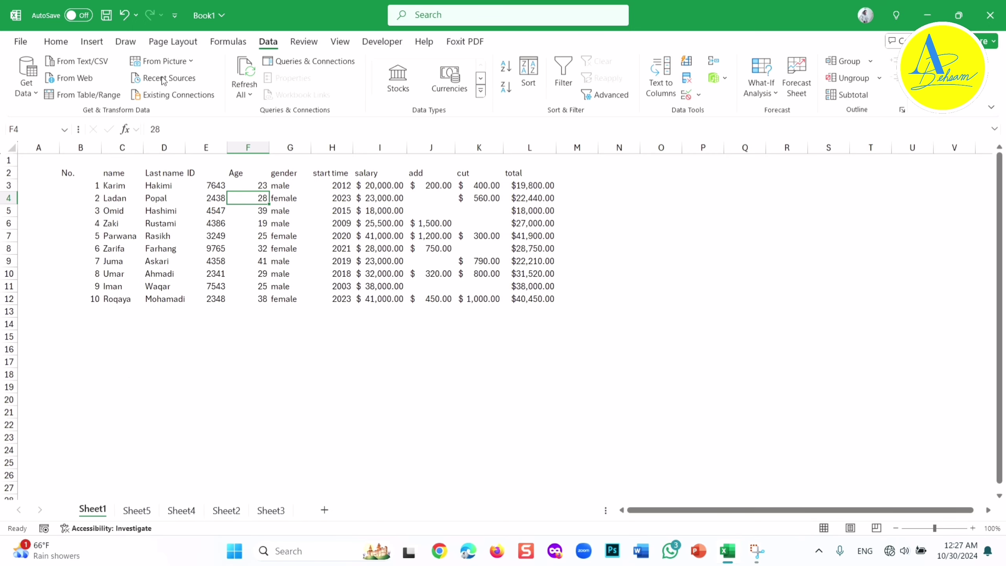
- Check Data > Recent Sources for earlier data connections, then dismiss the empty list
left_click(162, 78)
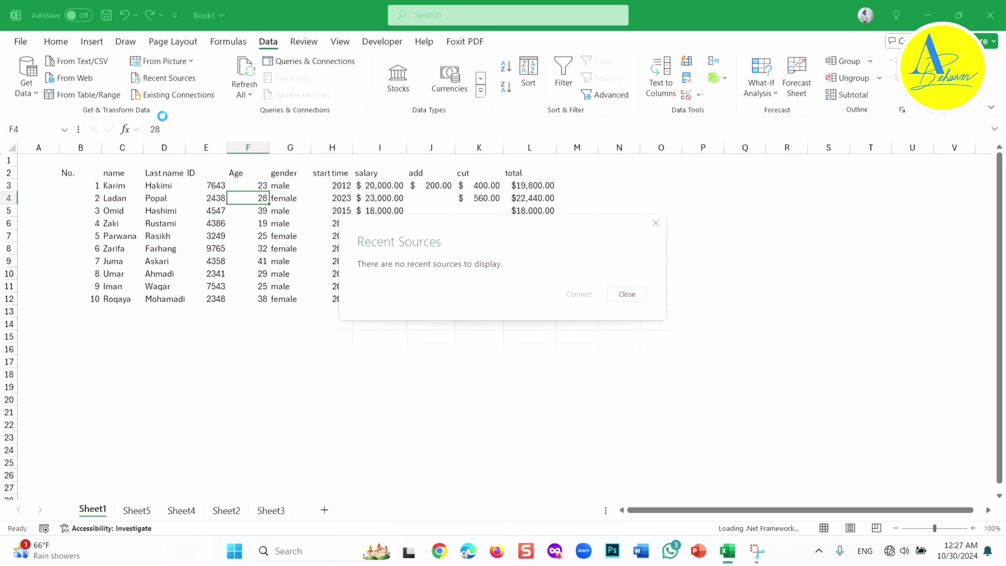
left_click(630, 294)
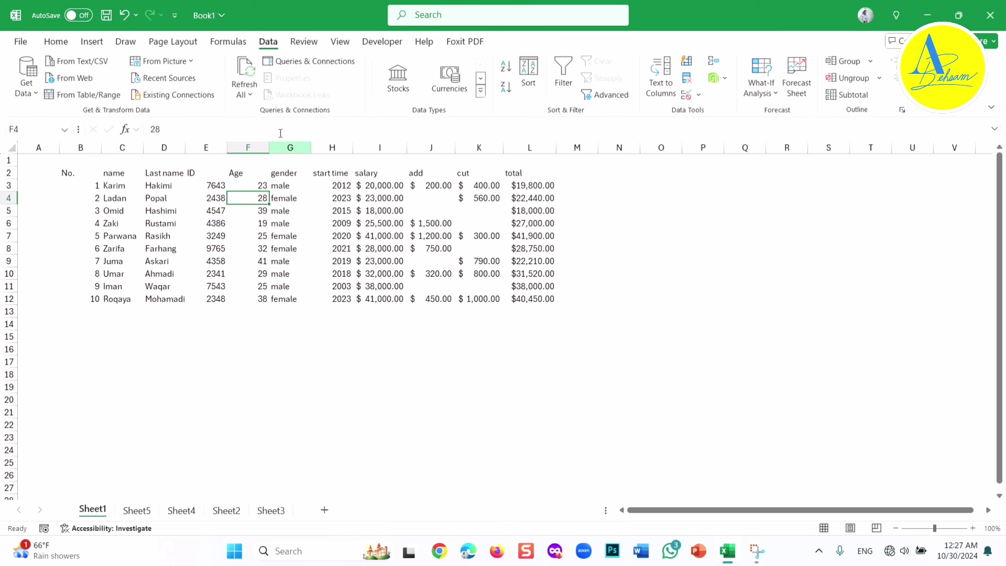
- Convert the employee range B2:L12 into Table1, then discard the query the editor opened
left_click(101, 98)
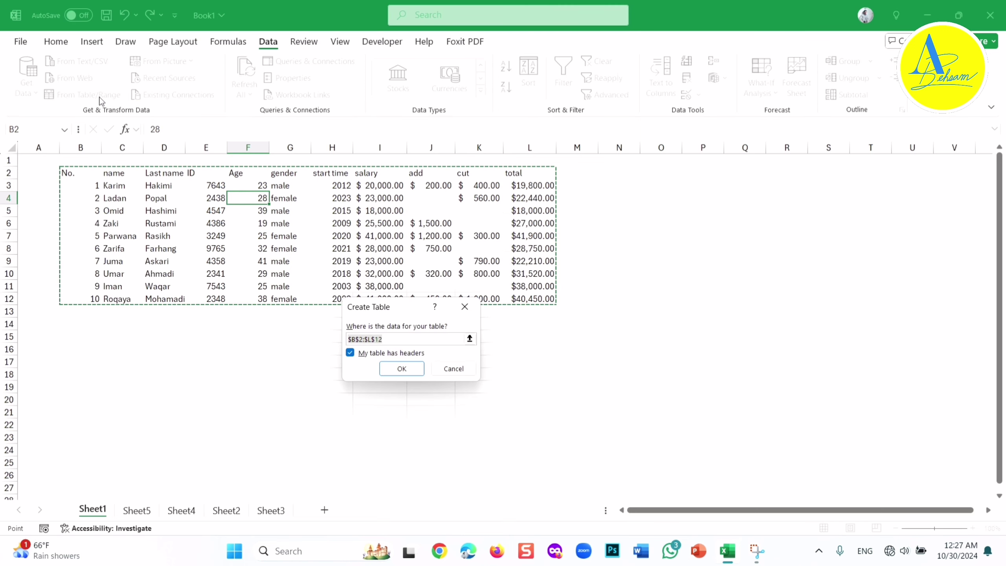
left_click(464, 307)
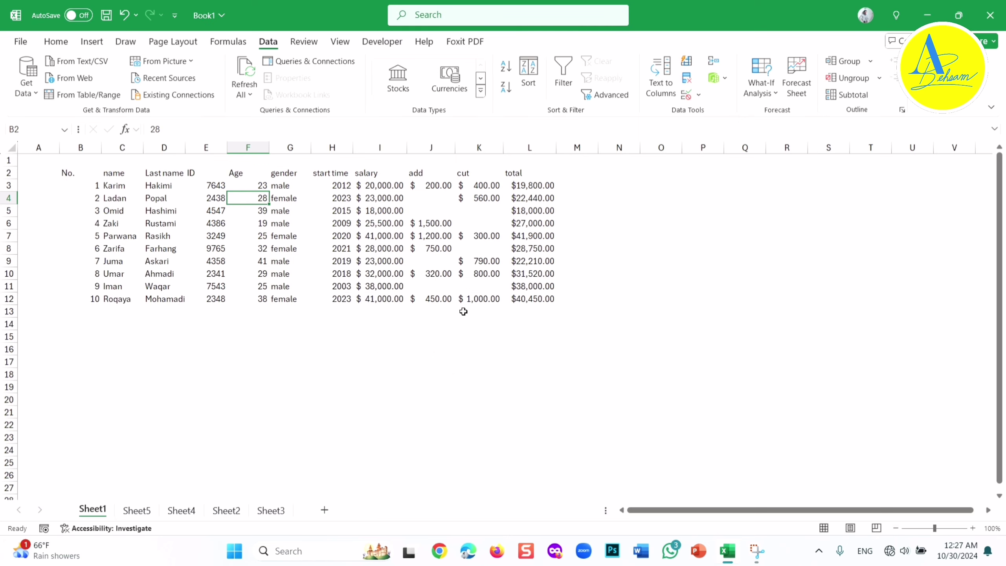
left_click(399, 261)
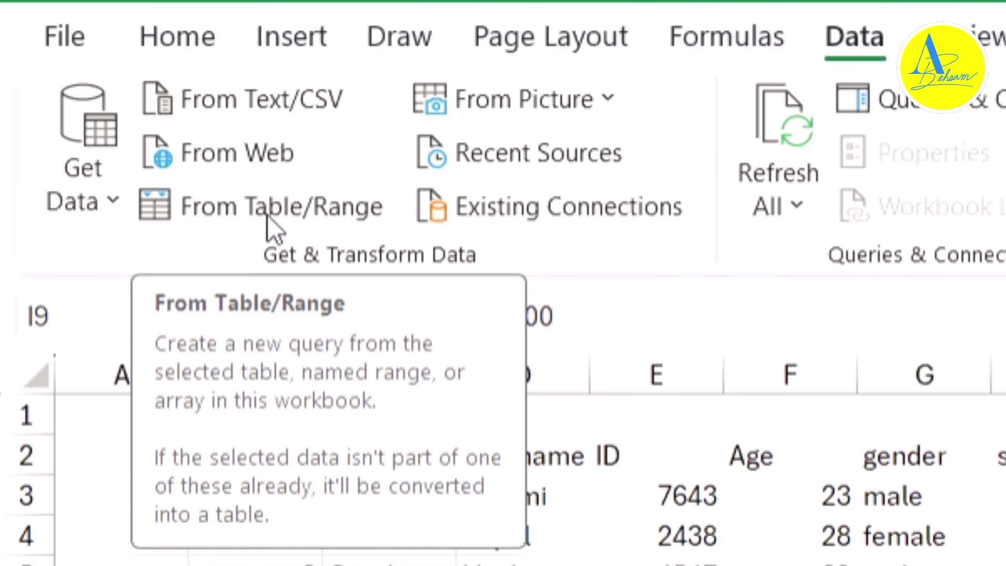
left_click(266, 218)
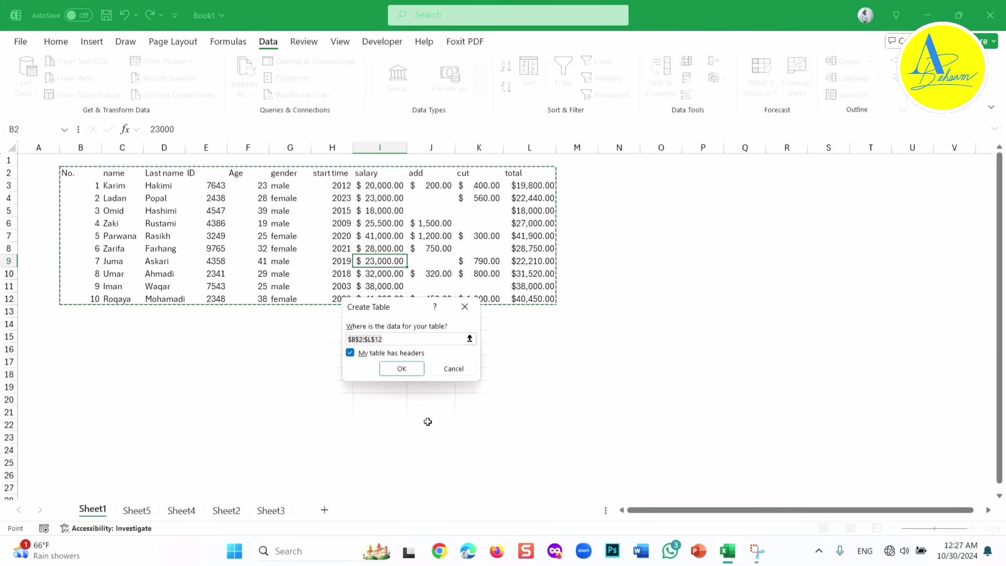
left_click(462, 381)
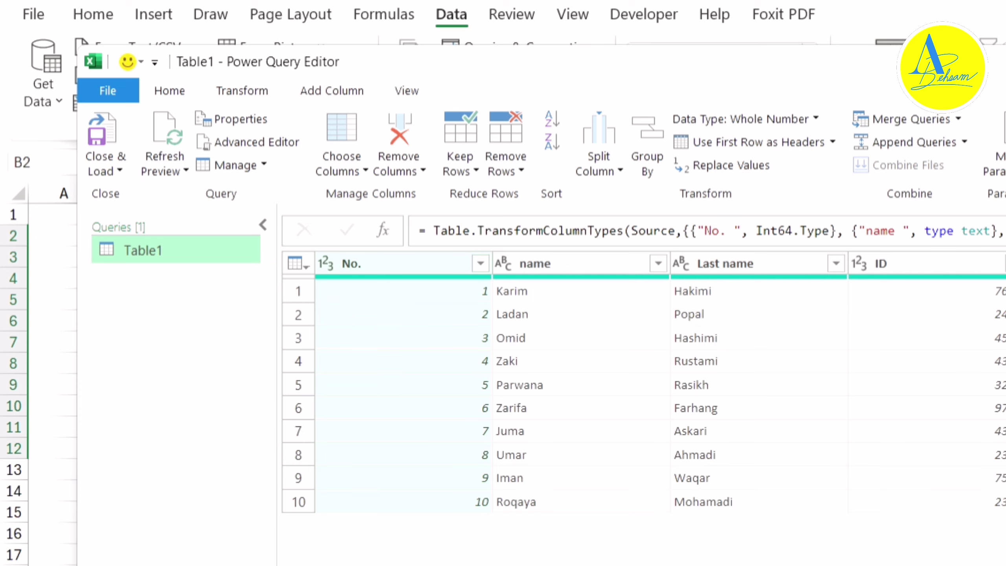
key("alt+F4")
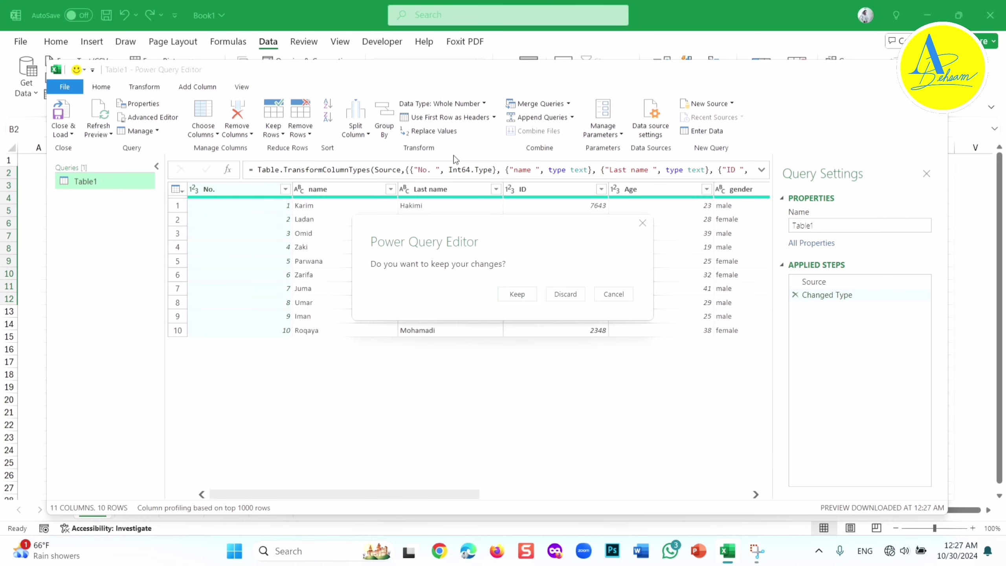
left_click(565, 294)
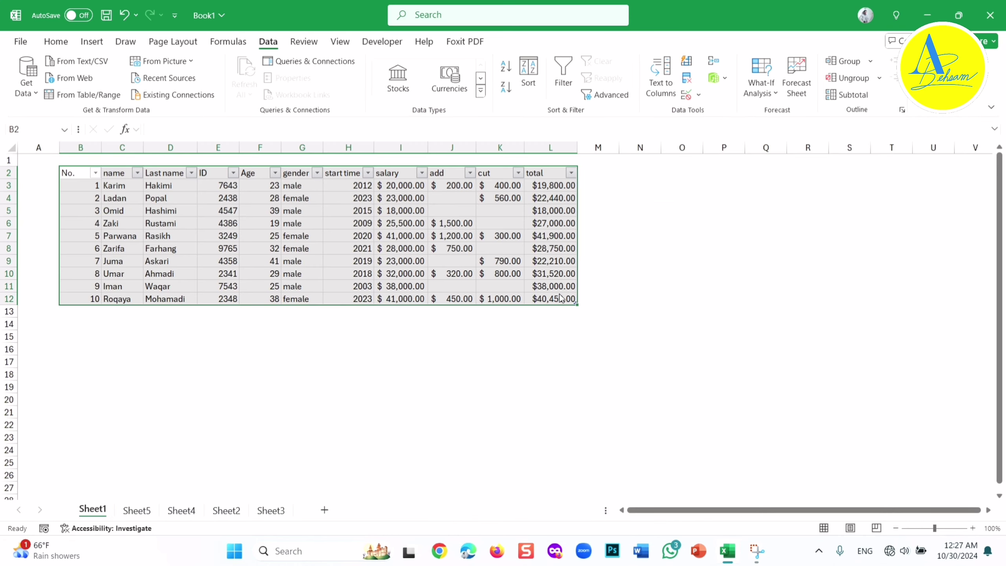
- Add leading spaces to the employee names in C3, C5, C8 and C10
left_click(205, 225)
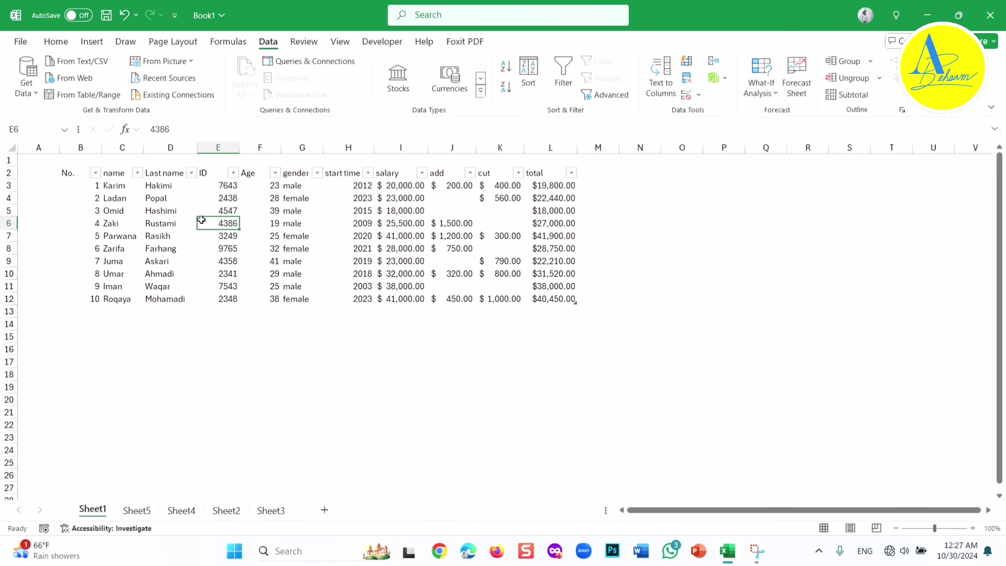
left_click(121, 187)
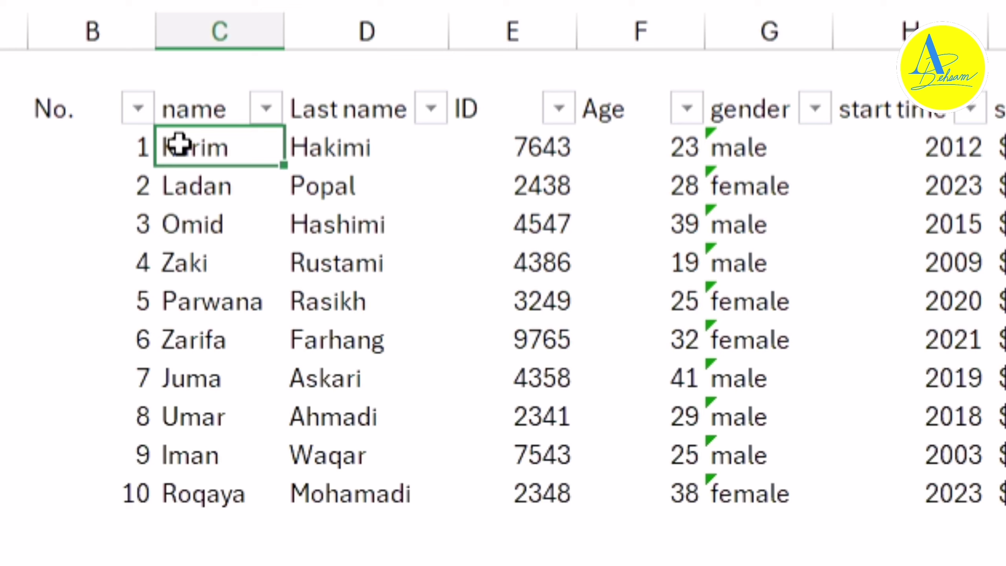
double_click(180, 145)
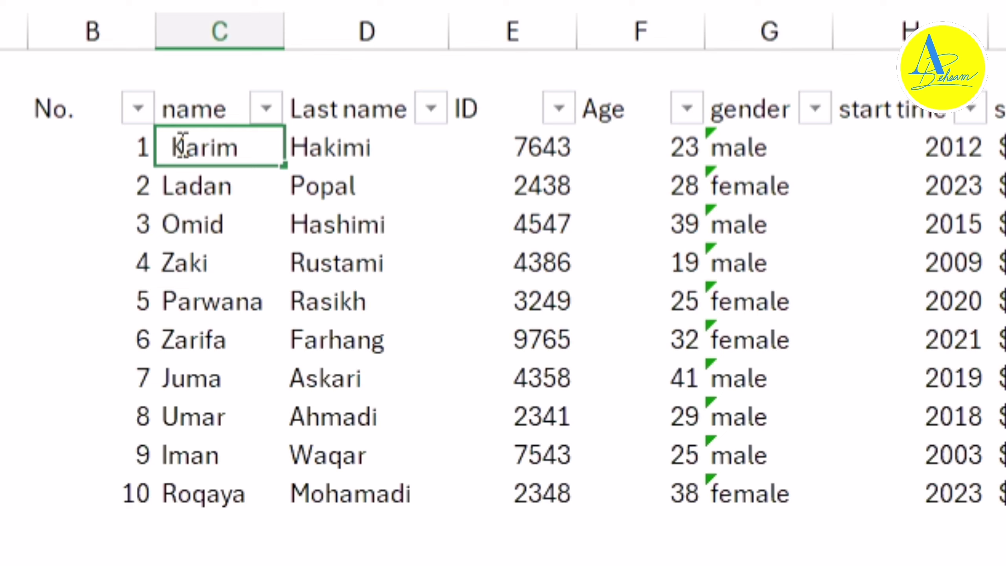
double_click(165, 220)
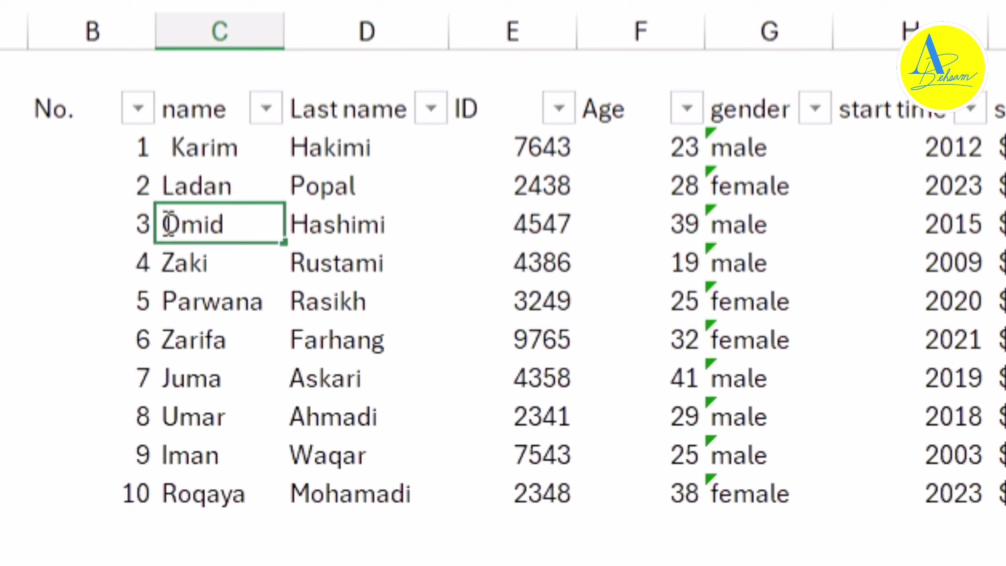
double_click(174, 333)
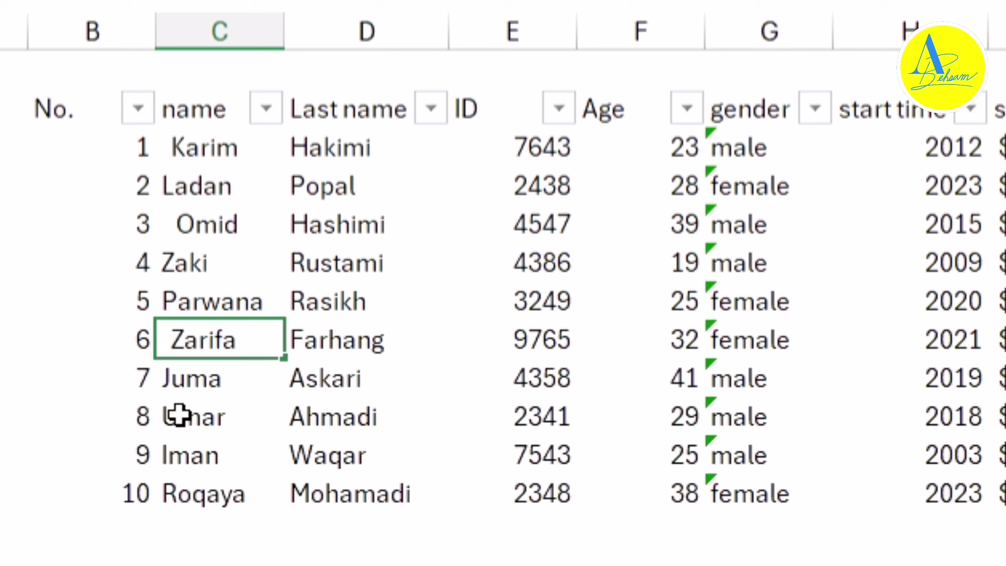
key("ctrl+Down")
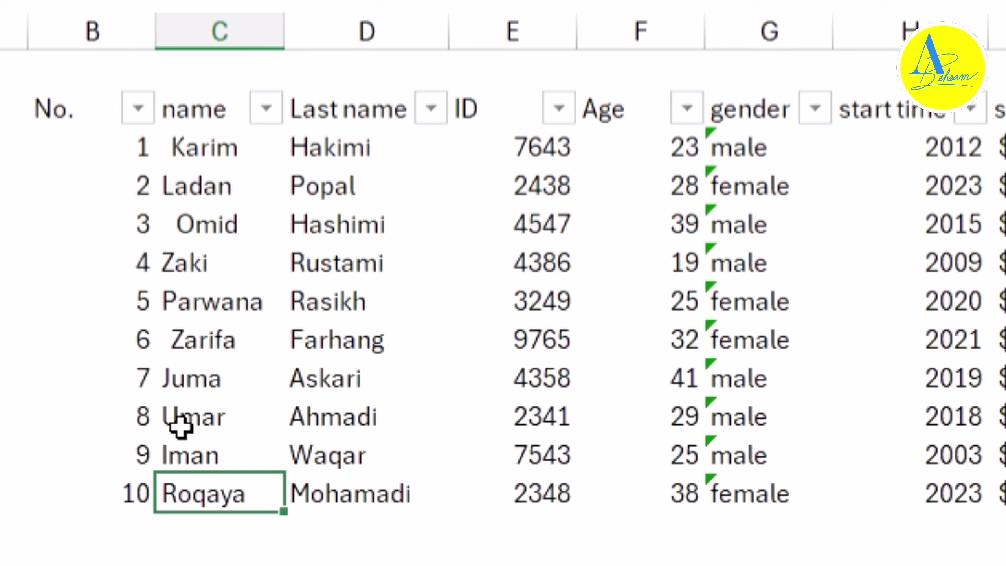
double_click(181, 418)
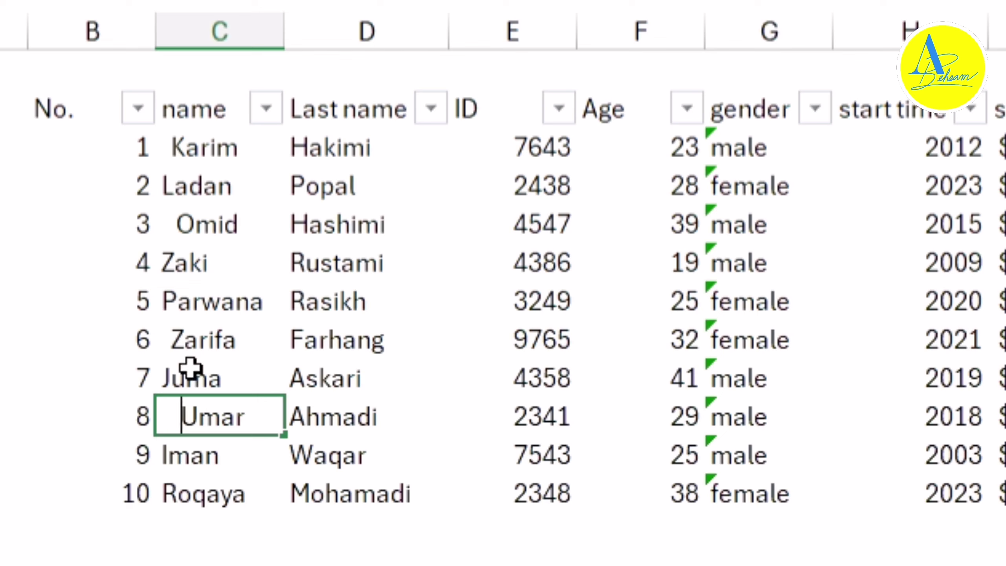
- Make the name in C8 bold and give C7 a yellow fill
left_click(204, 335)
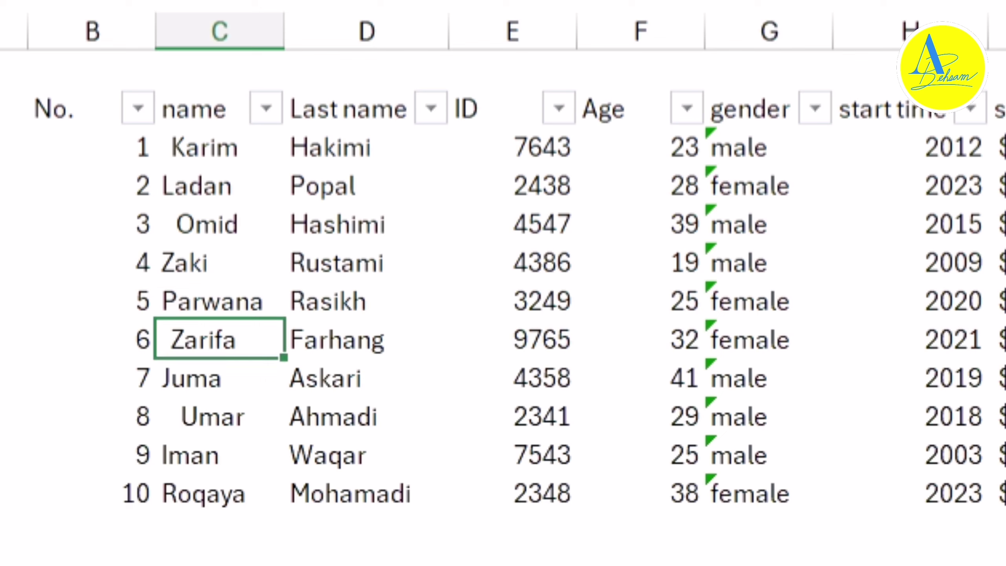
key("ctrl+b")
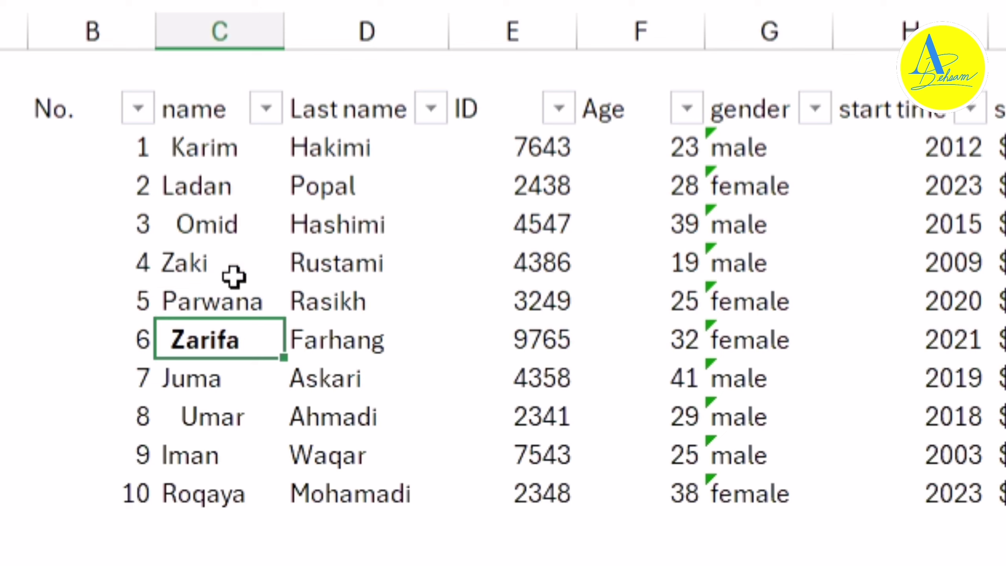
left_click(213, 310)
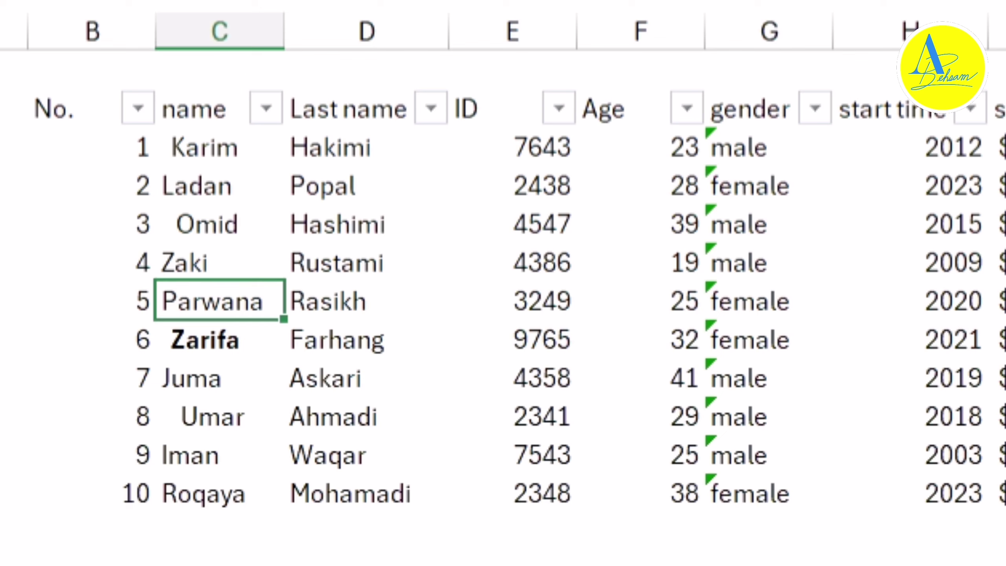
left_click(229, 500)
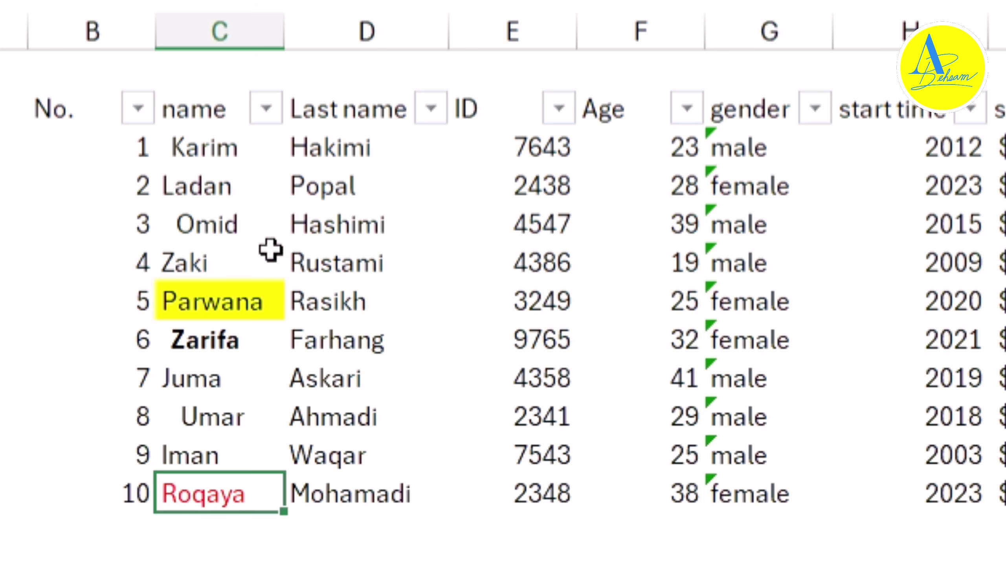
- Change the font of the employee name in C4 to Amasis MT Pro Black
left_click(212, 179)
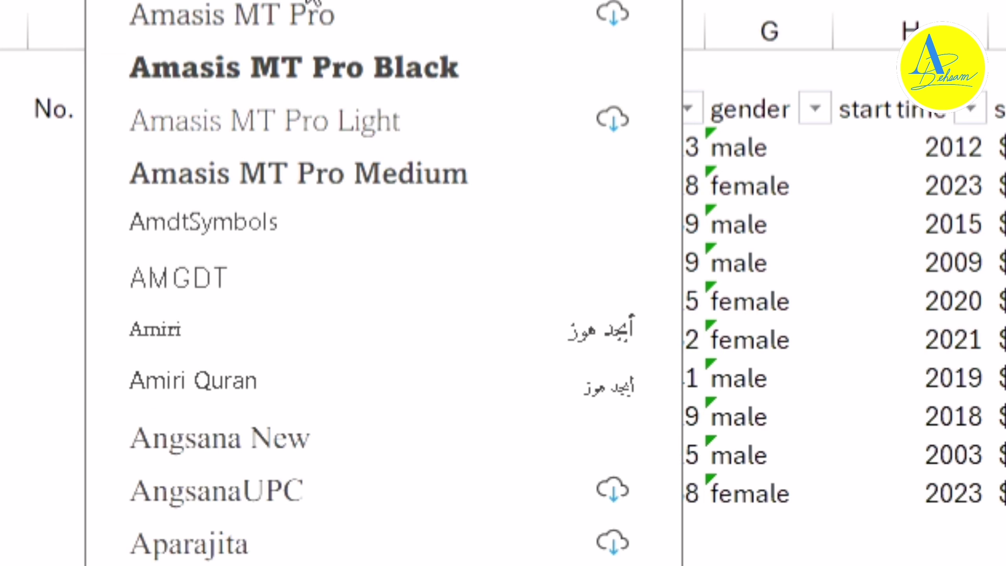
left_click(314, 67)
left_click(451, 326)
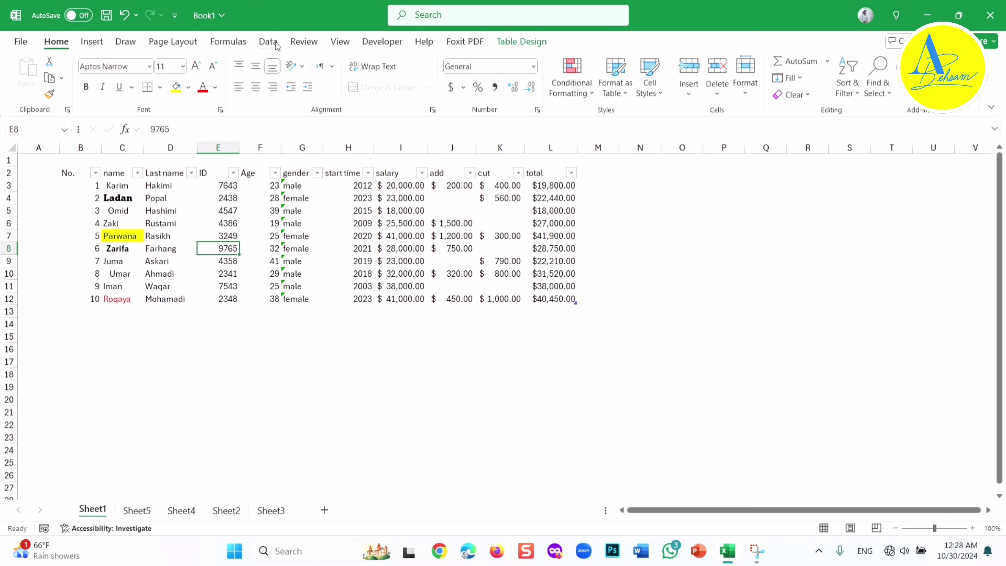
- Load Table1 into the Power Query Editor with Data > From Table/Range
left_click(276, 43)
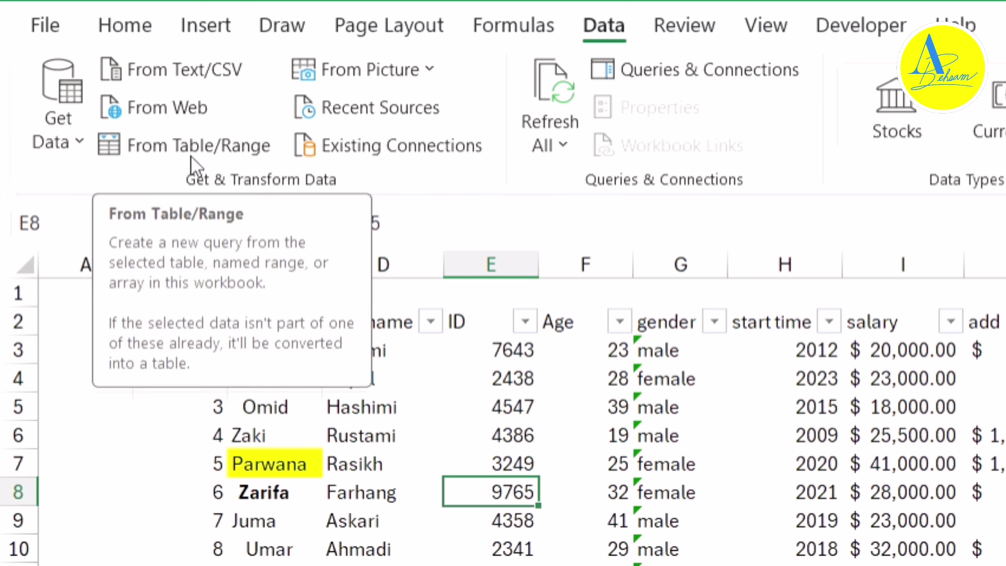
left_click(204, 147)
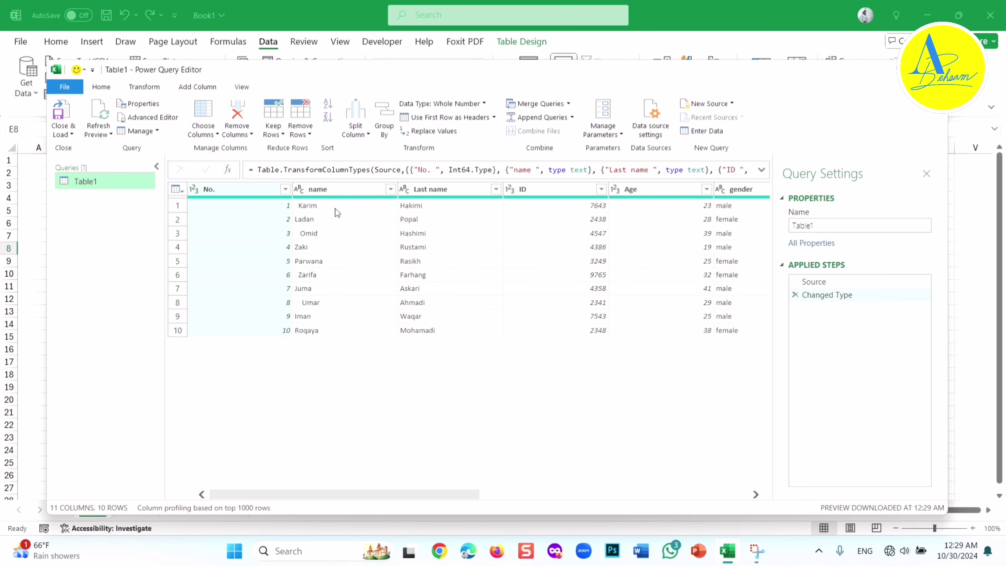
- Select the whole name column in the Power Query preview and show its Transform commands
left_click(315, 206)
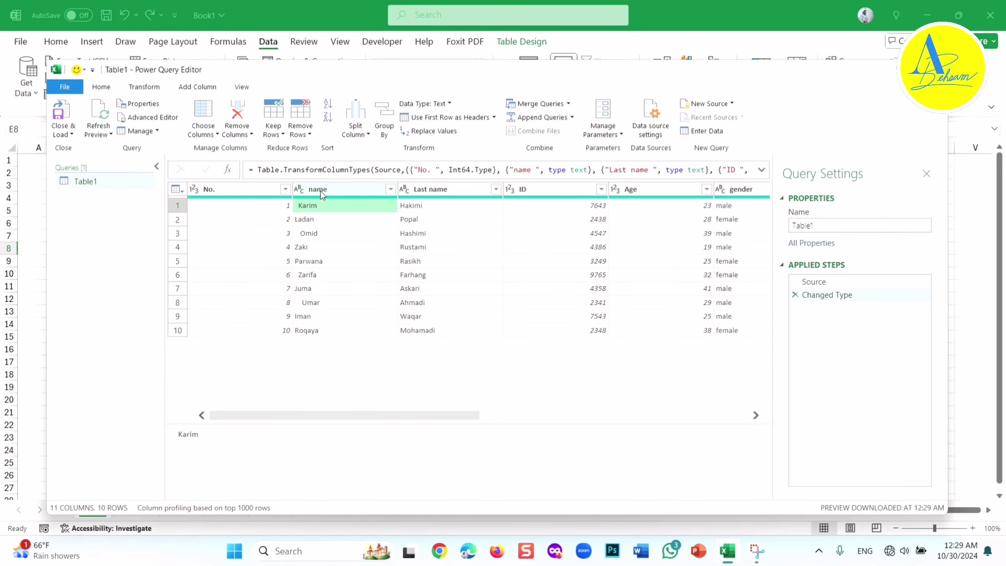
left_click(321, 191)
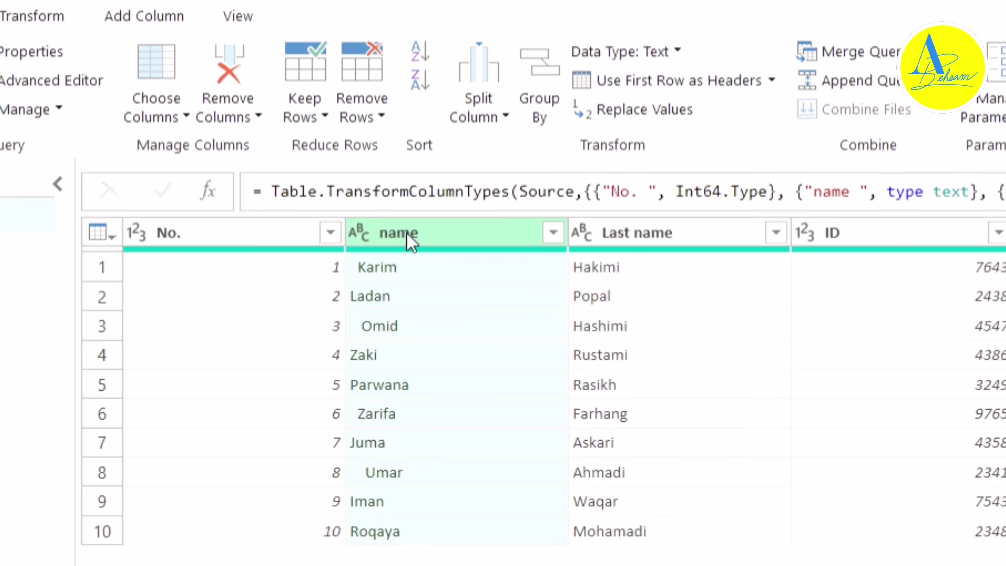
left_click(47, 20)
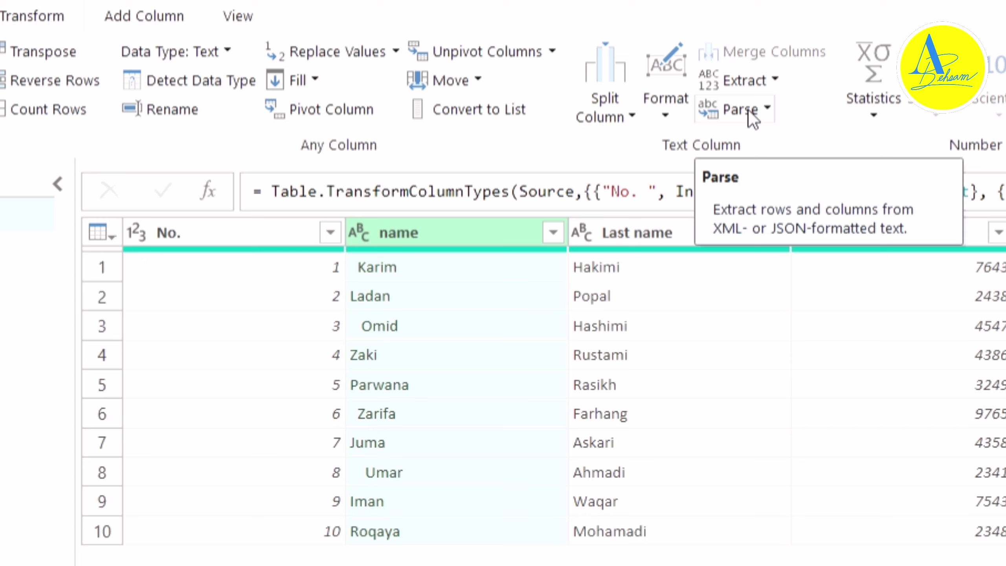
- Apply Format > UPPERCASE to the name column, after briefly trying lowercase
left_click(676, 112)
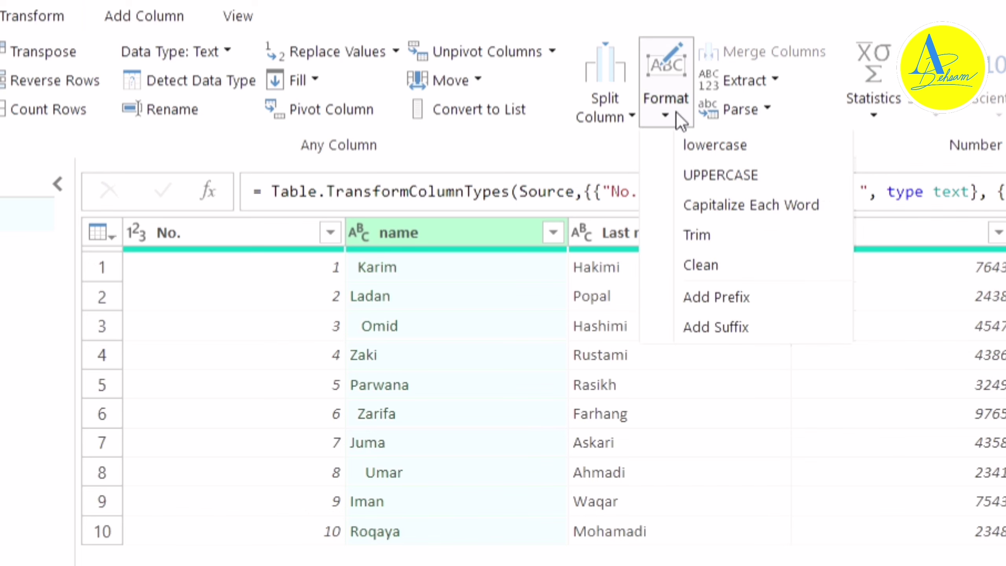
left_click(703, 147)
left_click(654, 106)
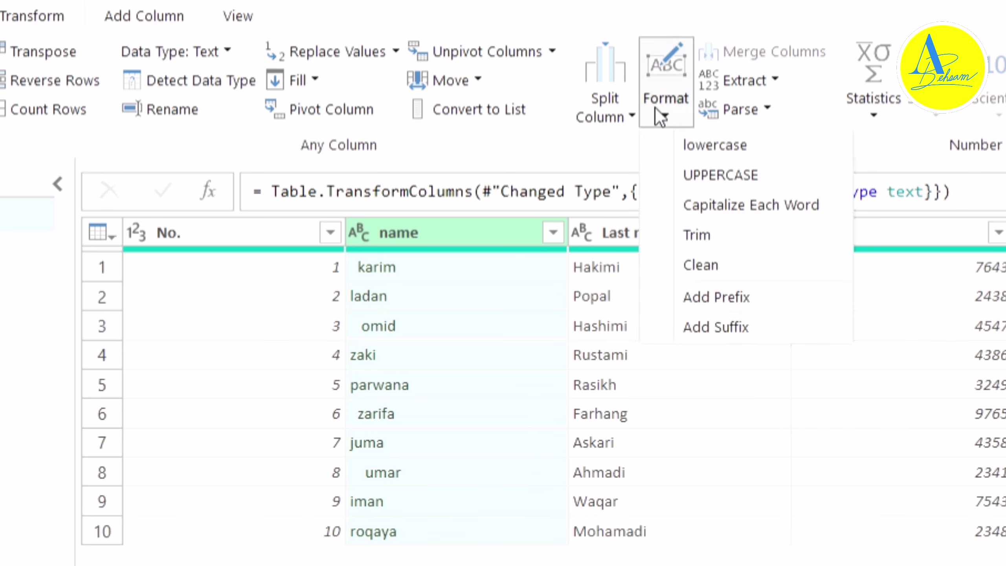
left_click(702, 173)
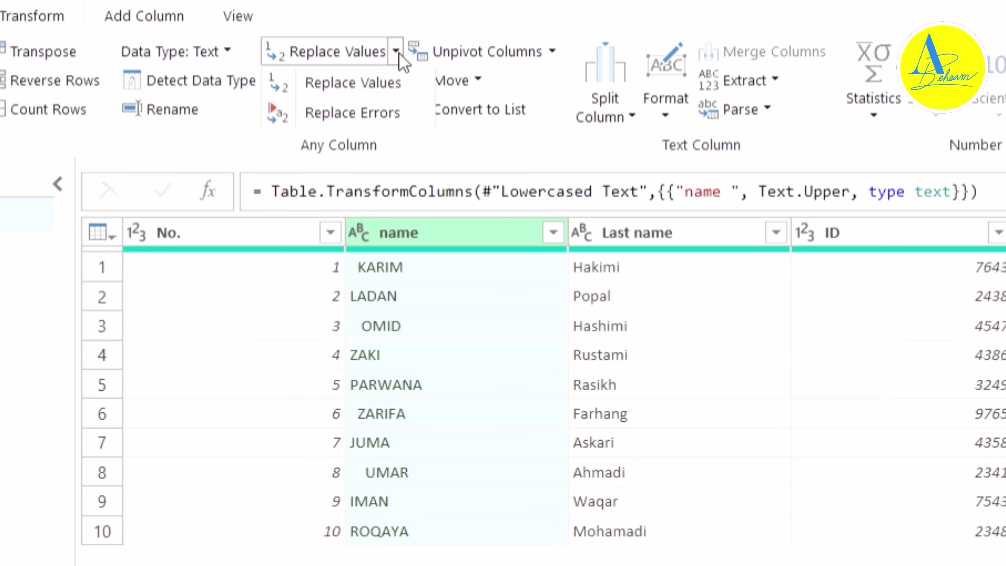
- Replace spaces with nothing in the name column twice, so names like OMID lose their leading spaces
left_click(381, 90)
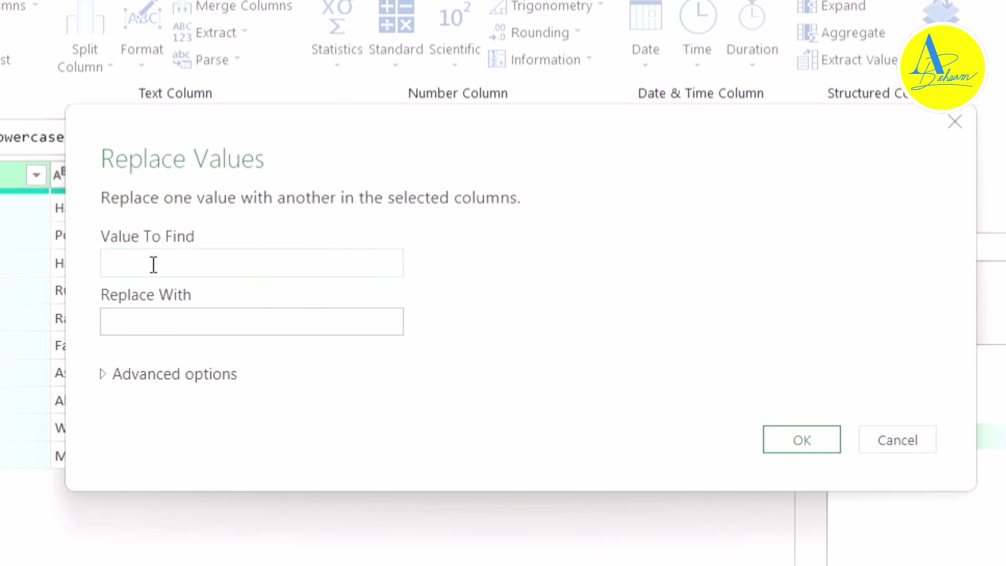
left_click(153, 265)
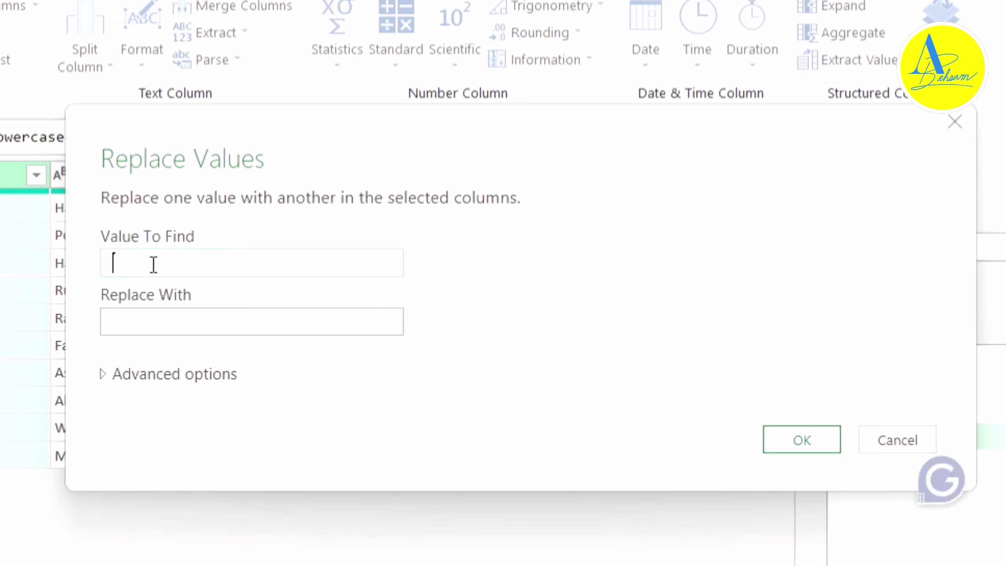
left_click(144, 322)
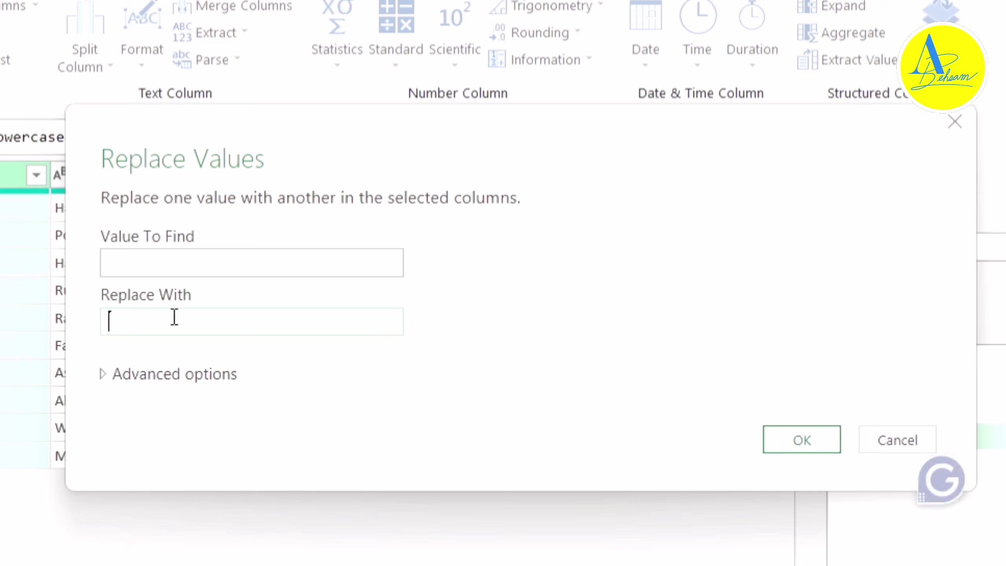
left_click(806, 444)
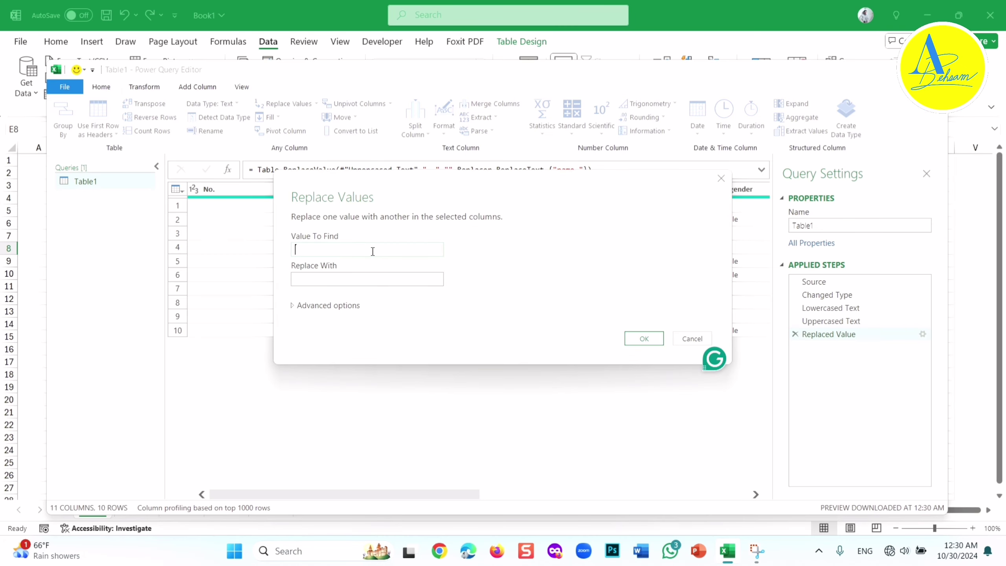
left_click(369, 280)
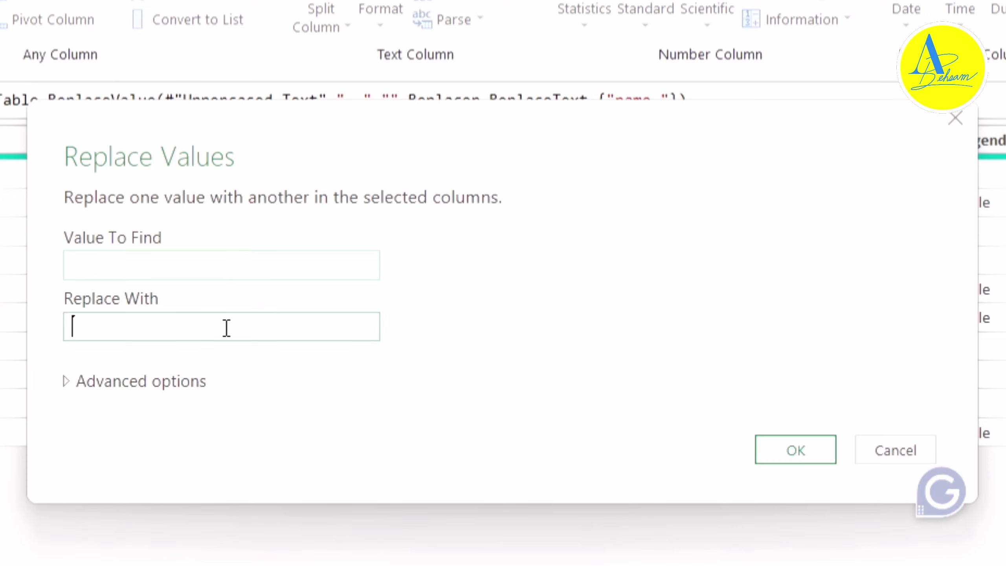
left_click(805, 458)
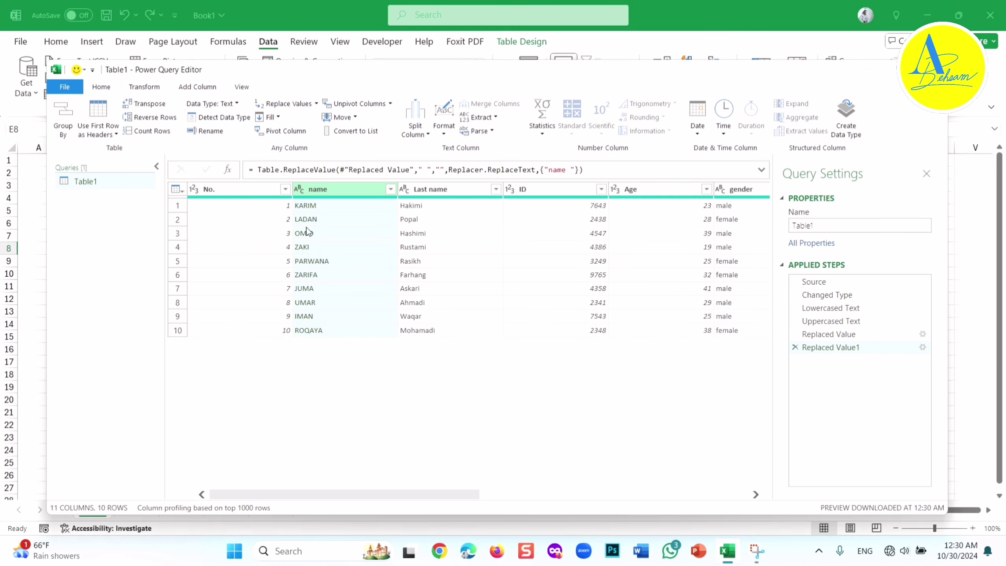
left_click(306, 231)
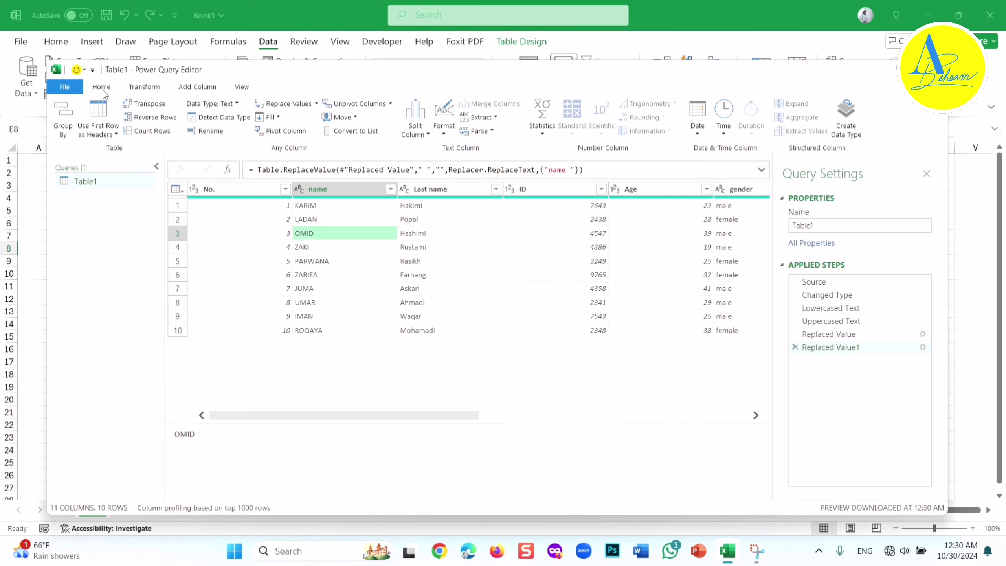
- Close & Load the cleaned query results to a new Table1 worksheet
left_click(102, 88)
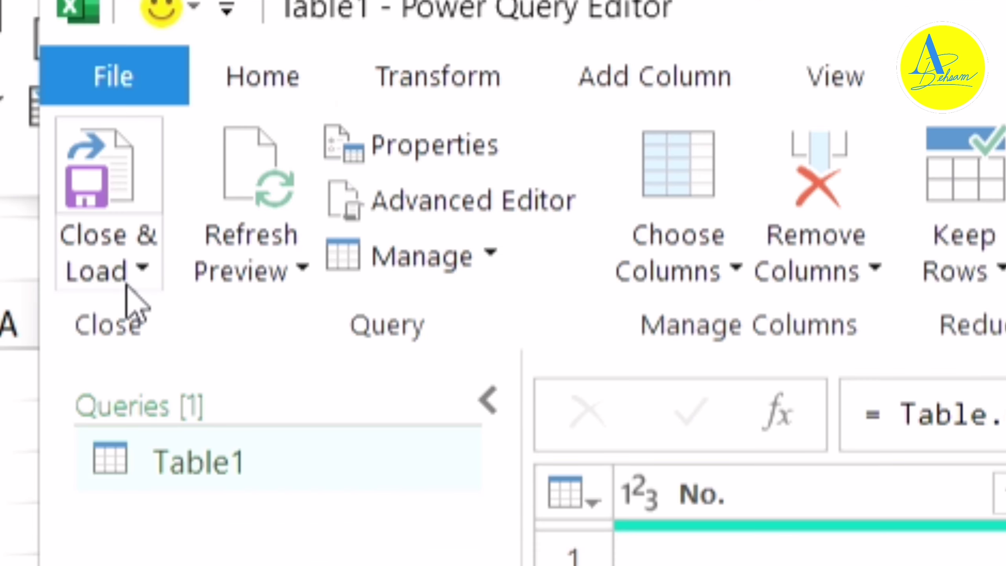
left_click(106, 274)
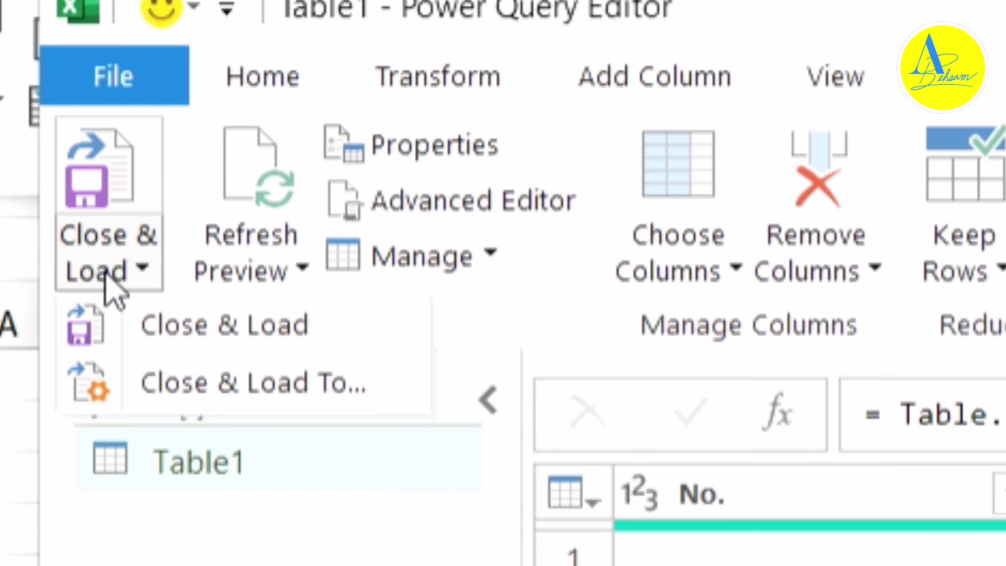
left_click(214, 345)
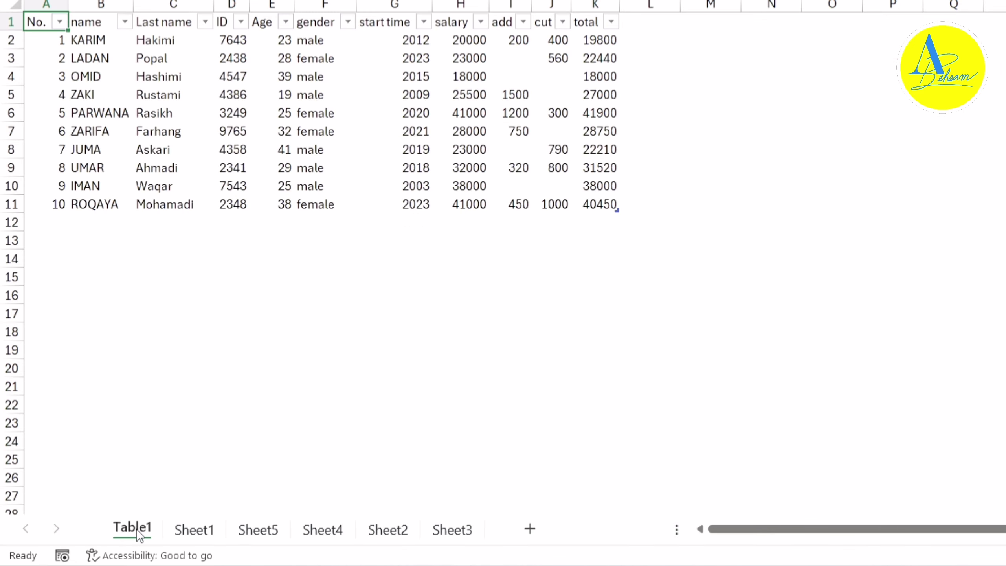
- Rename the Table1 sheet to 'Sheet 1' after a duplicate-name warning, then return to the original Sheet1
right_click(136, 529)
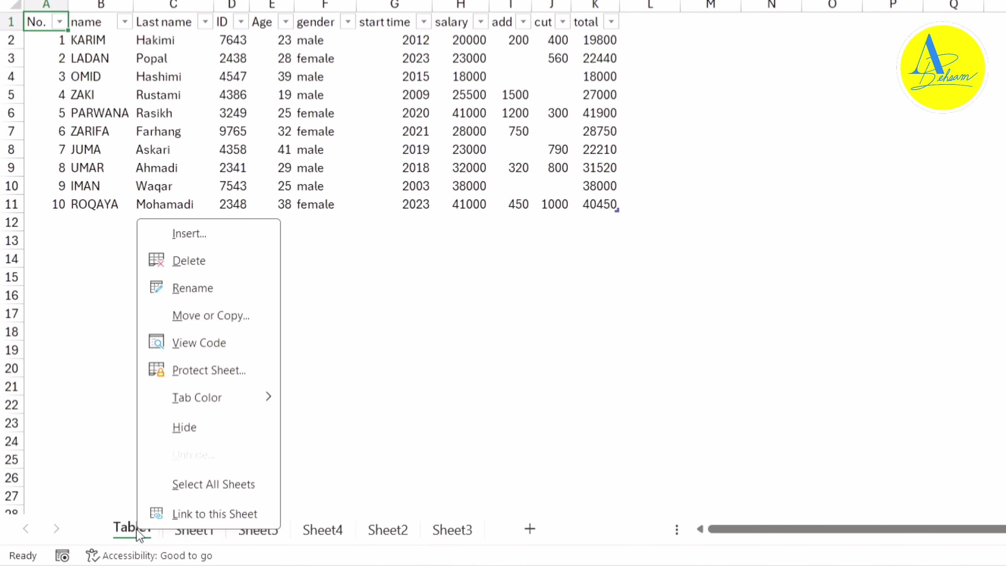
left_click(202, 287)
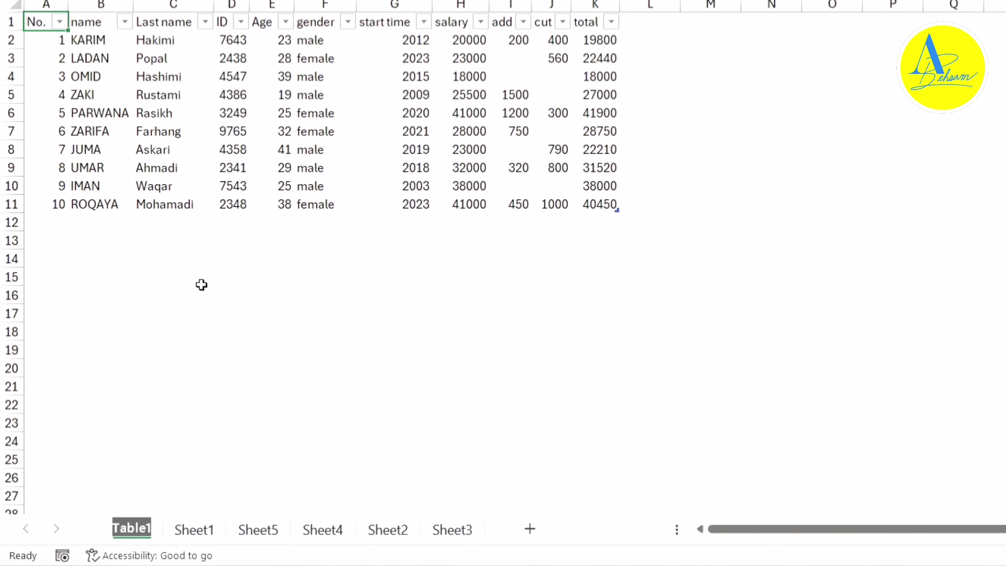
type("Shh")
key("BackSpace")
type("e")
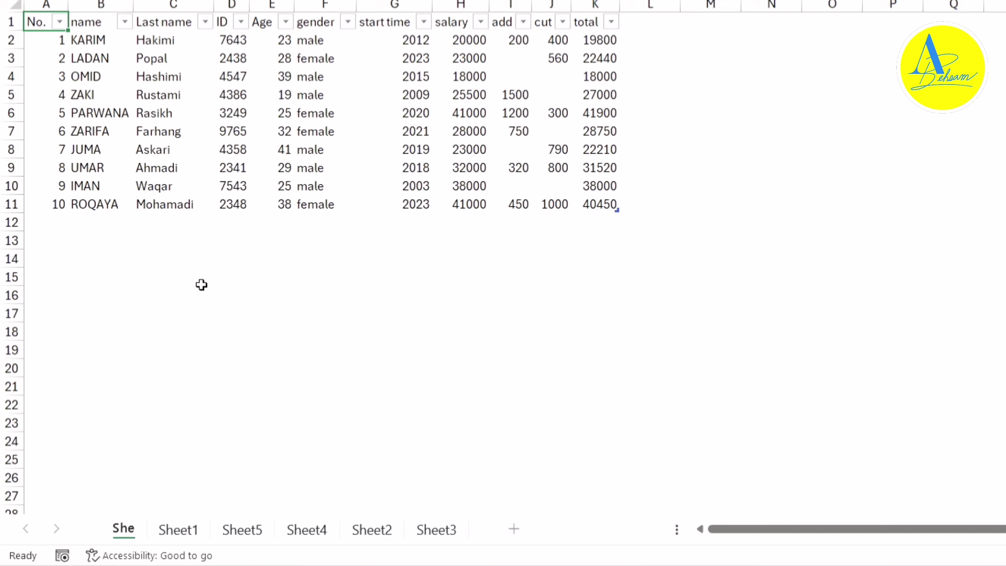
type("et1")
key("Return")
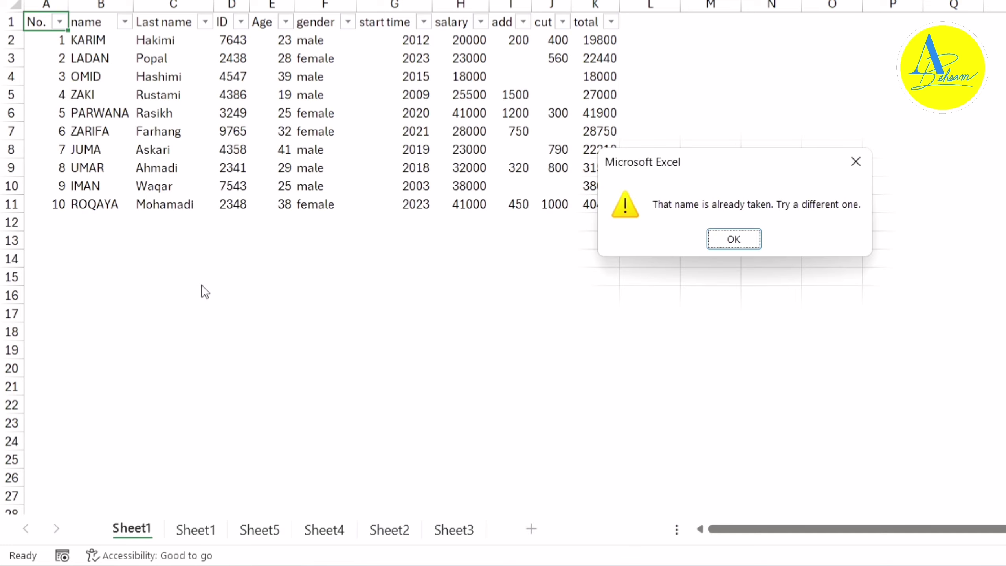
left_click(741, 239)
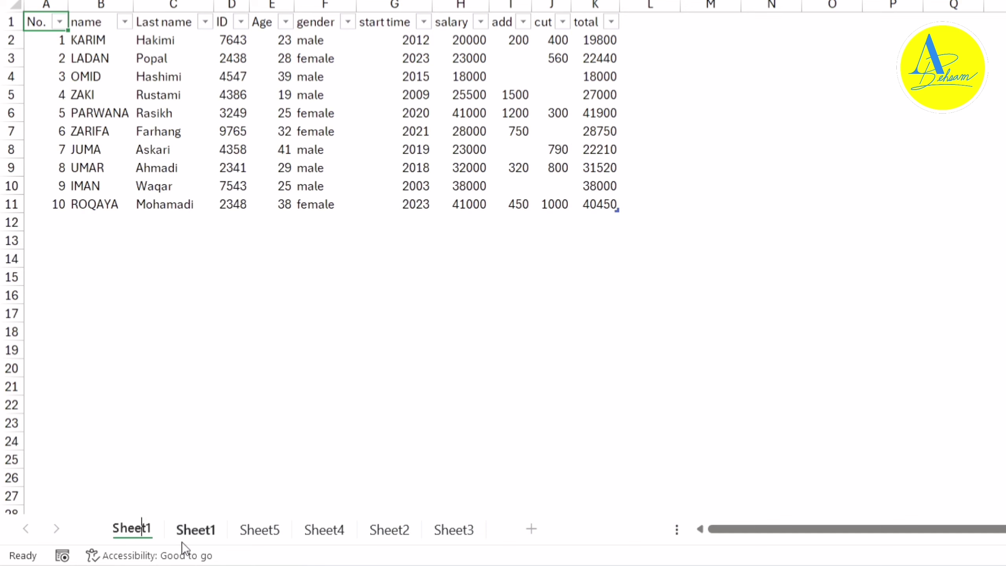
key("Return")
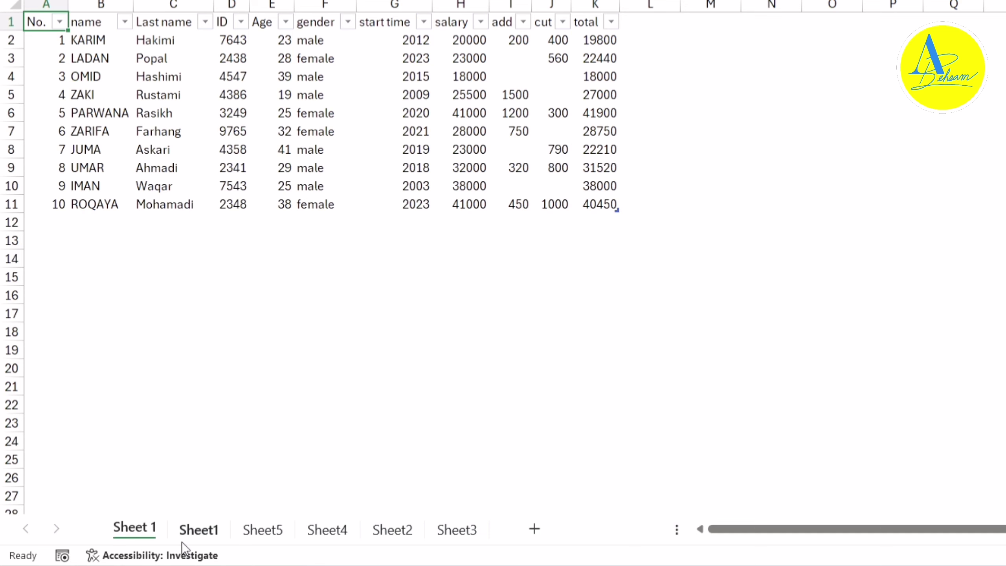
left_click(210, 531)
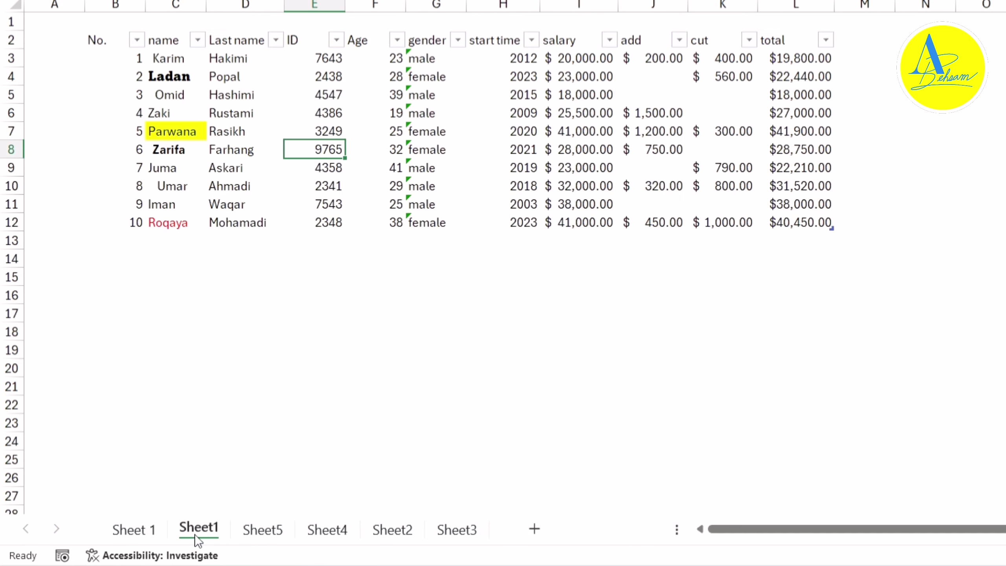
- Permanently delete the old Sheet1 tab
right_click(195, 535)
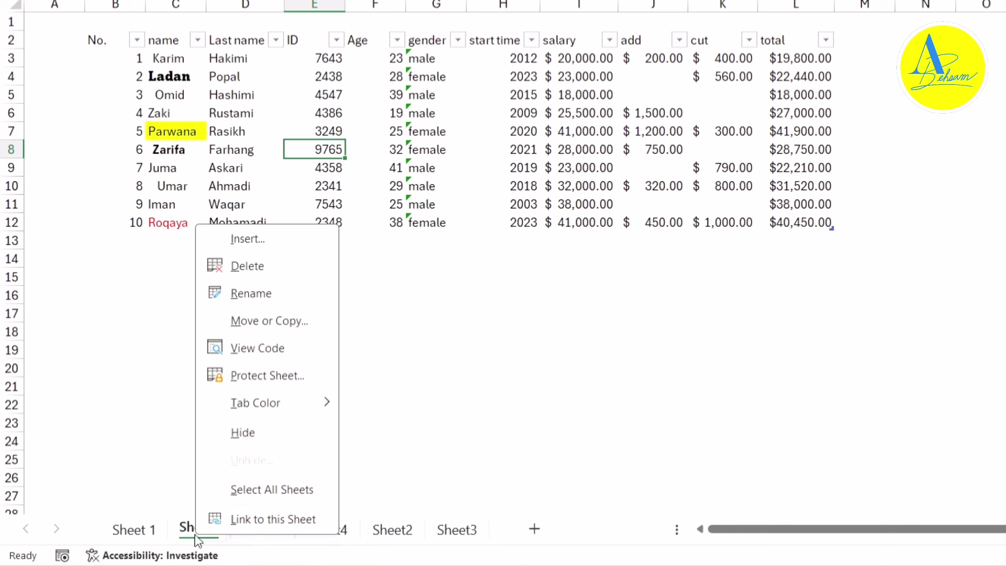
left_click(256, 269)
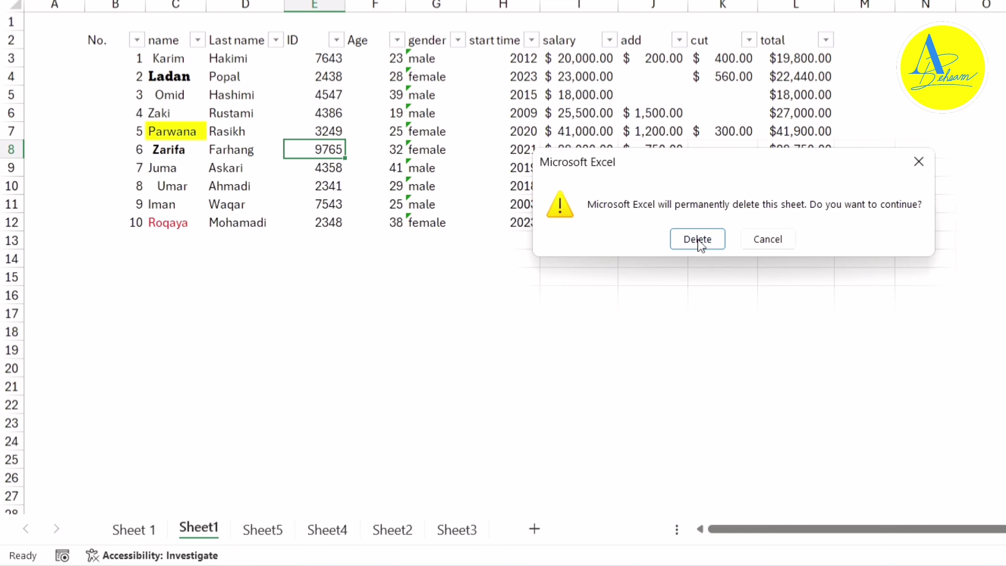
left_click(701, 240)
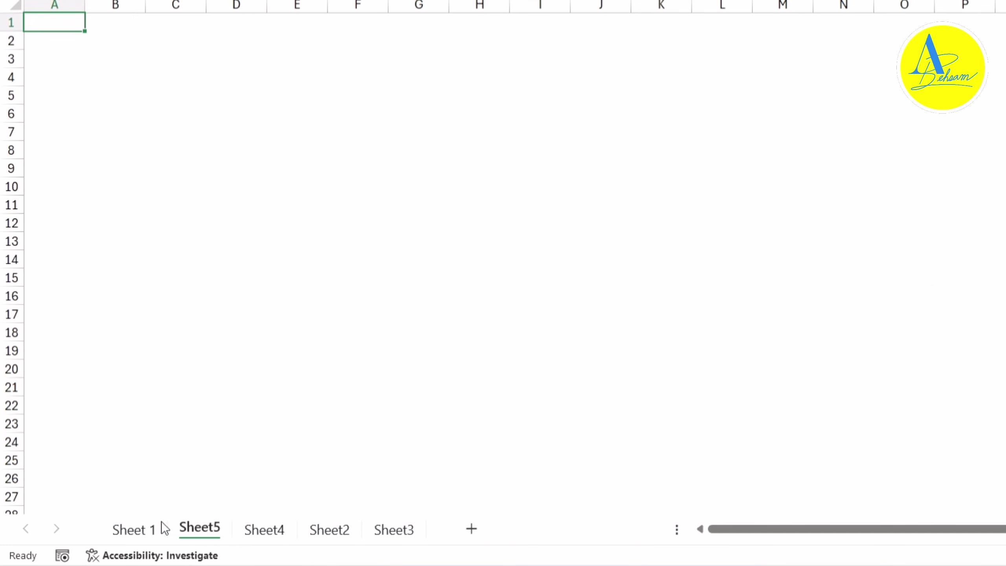
- On Sheet 1, select the loaded employee table up through the header row
left_click(137, 537)
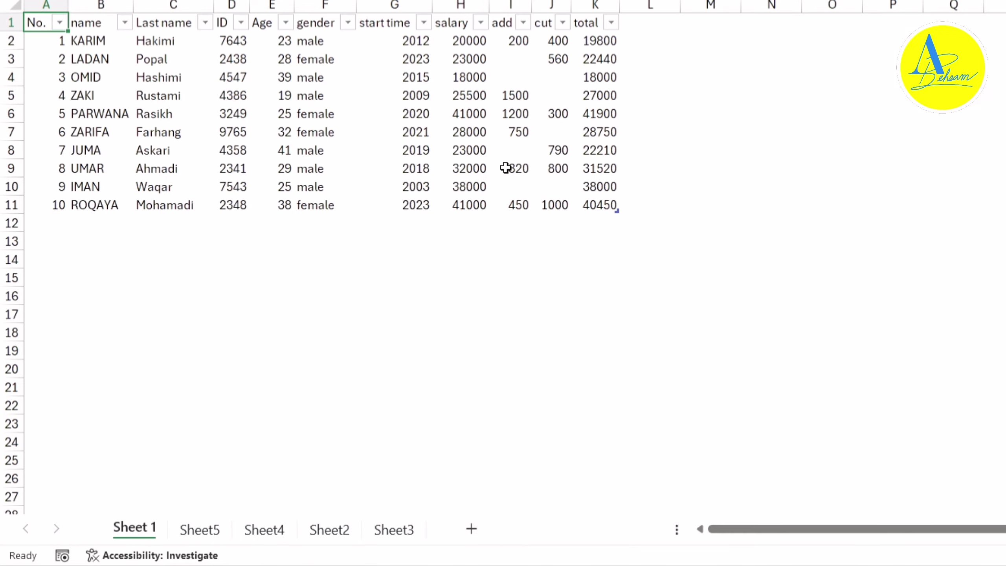
left_click_drag(606, 187, 440, 148)
left_click_drag(428, 109, 46, 155)
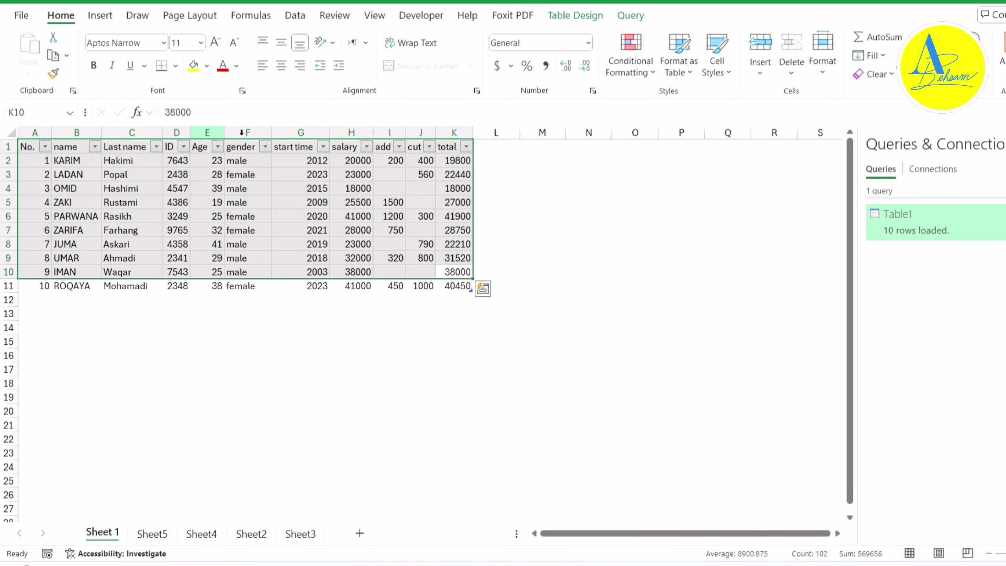